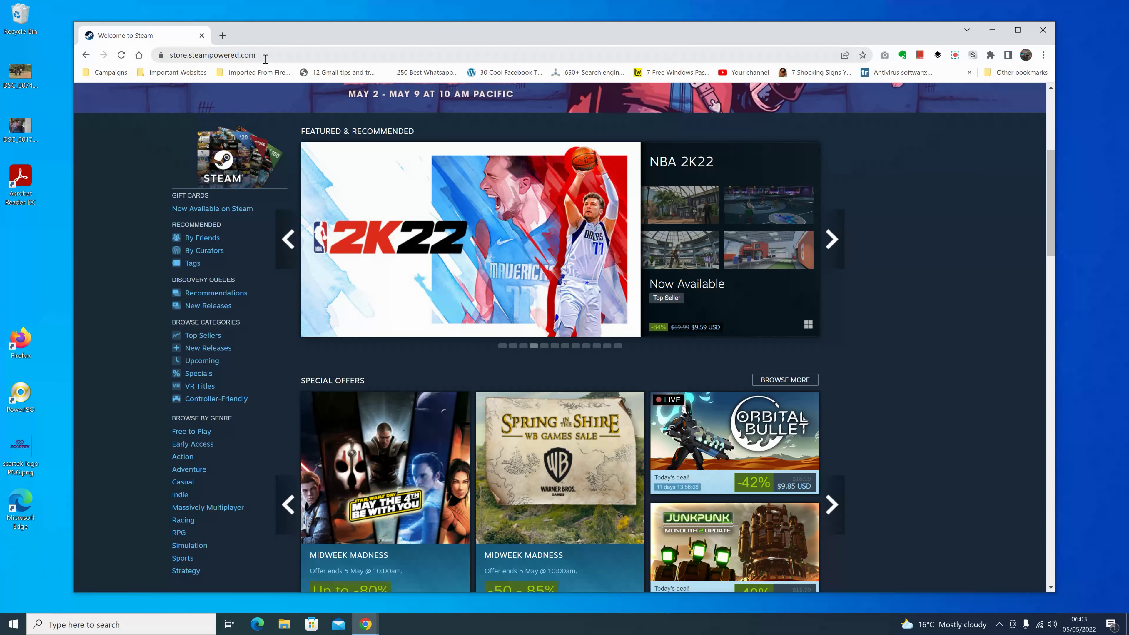
# - Scroll back to the top of the Steam store home page and open the Install Steam page
pyautogui.scroll(5, 298, 113)
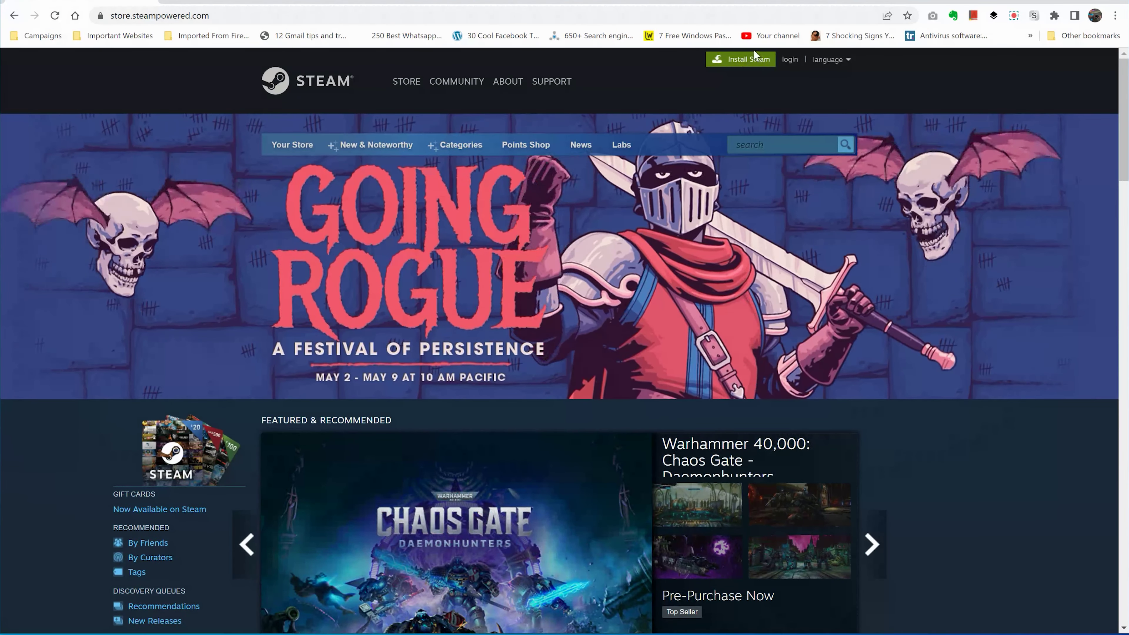
pyautogui.click(741, 59)
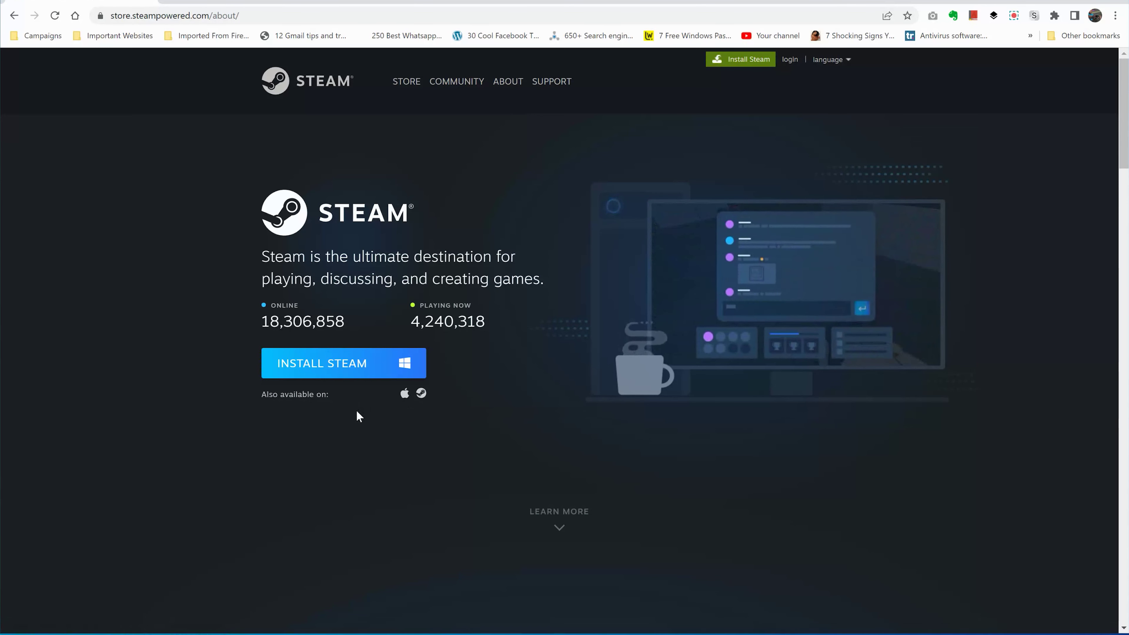
# - Download the SteamSetup.exe installer and save it to the Desktop
pyautogui.click(354, 365)
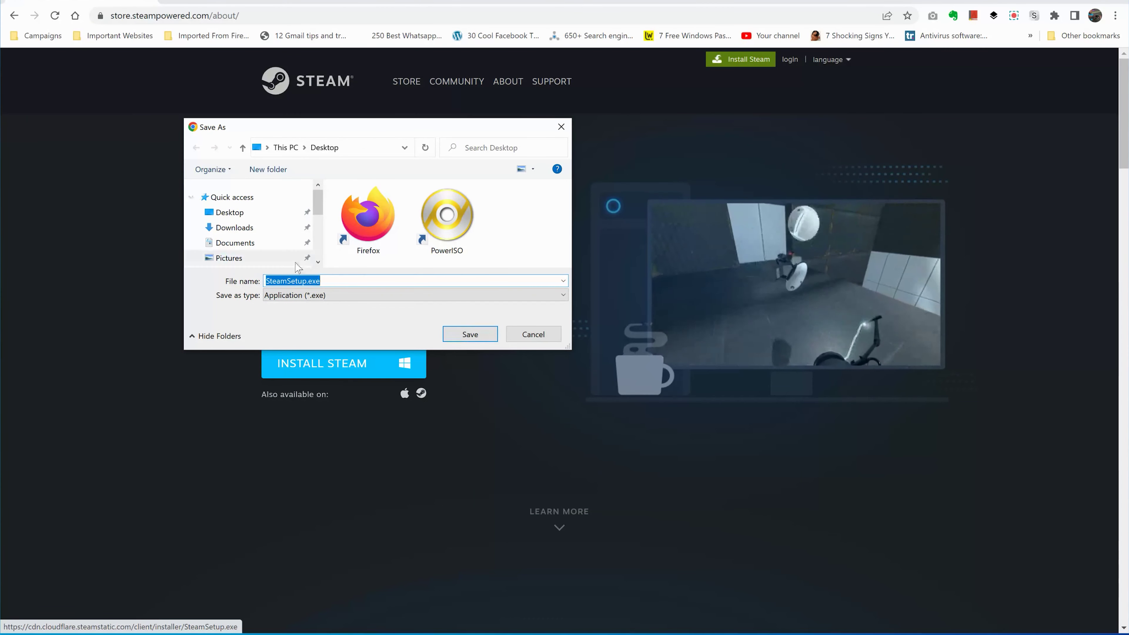
pyautogui.click(233, 214)
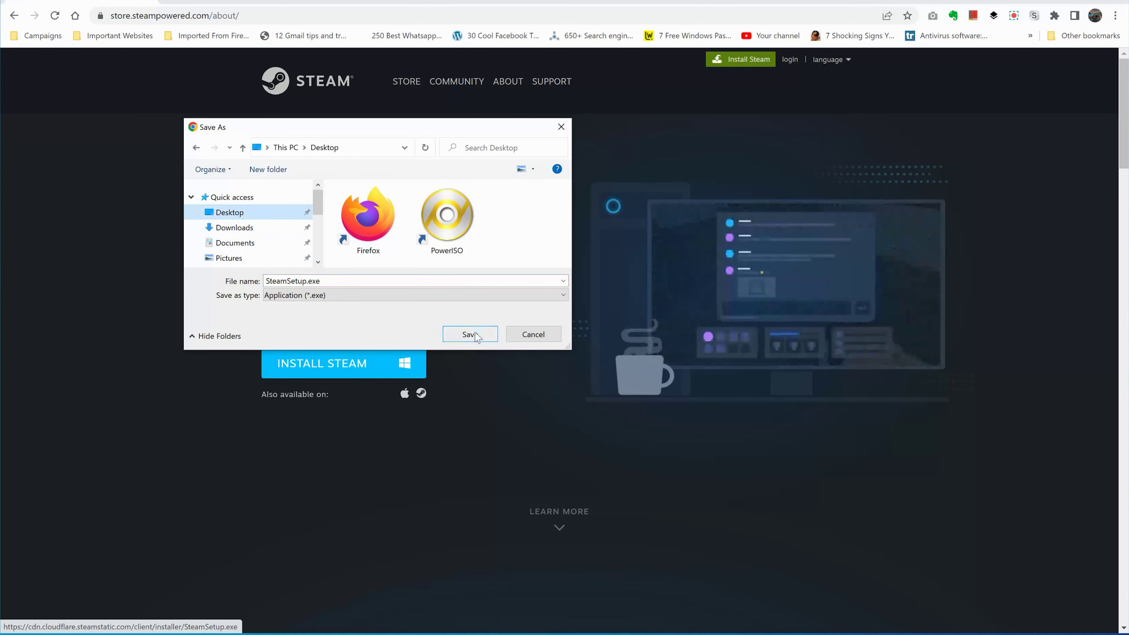
pyautogui.click(472, 336)
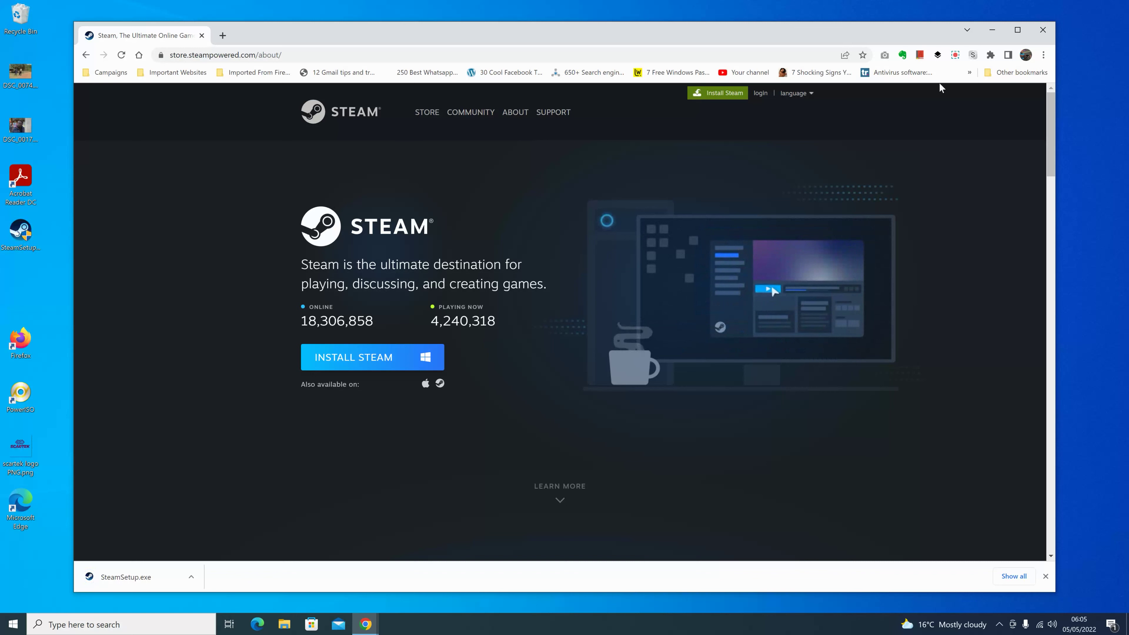
# - Move the SteamSetup icon into open desktop space, then restore the Steam browser window
pyautogui.click(992, 30)
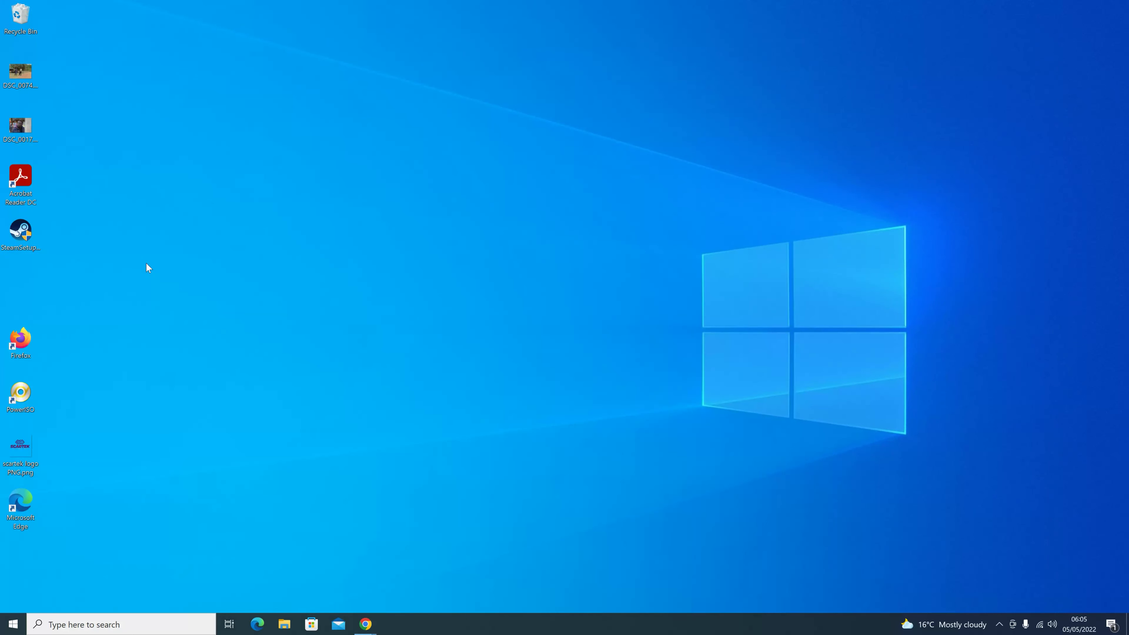
pyautogui.moveTo(15, 231); pyautogui.dragTo(195, 239)
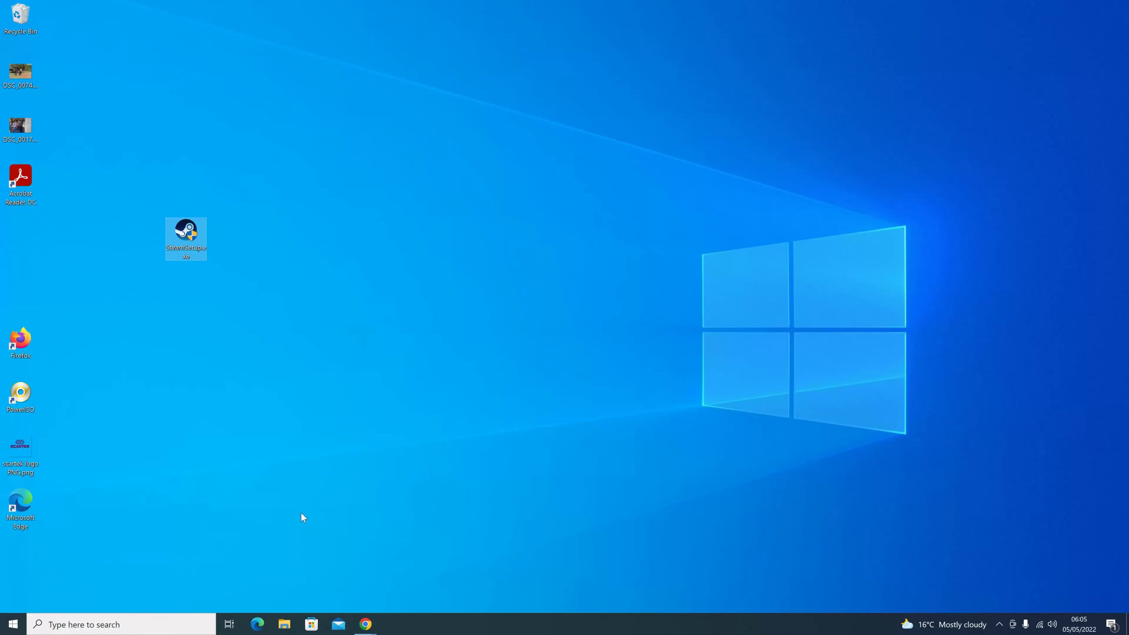
pyautogui.click(366, 624)
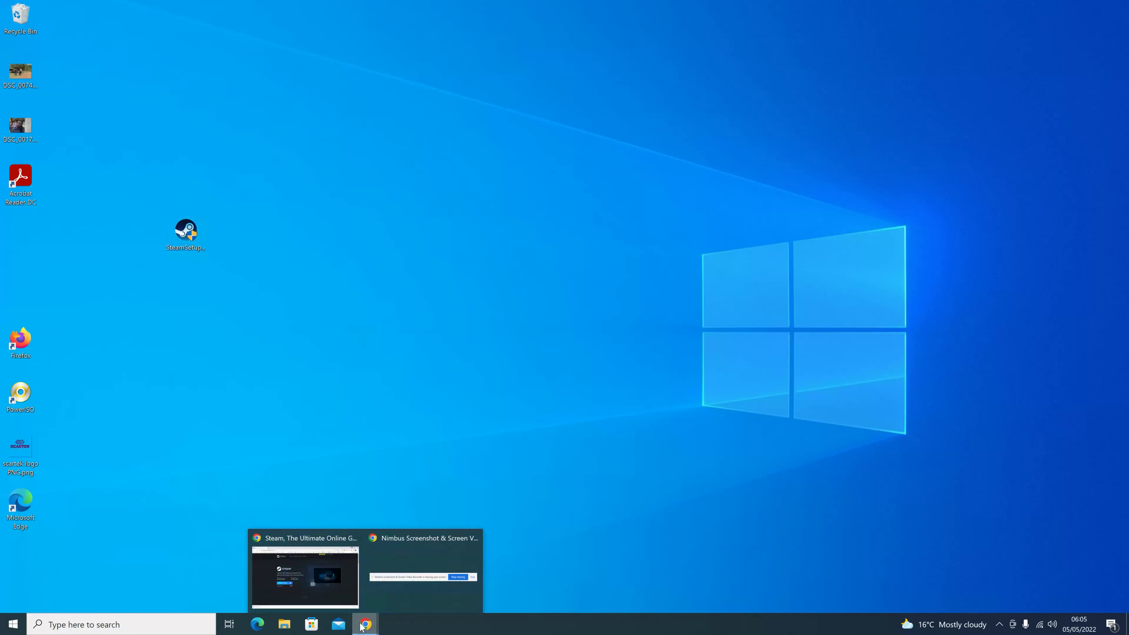
pyautogui.click(342, 591)
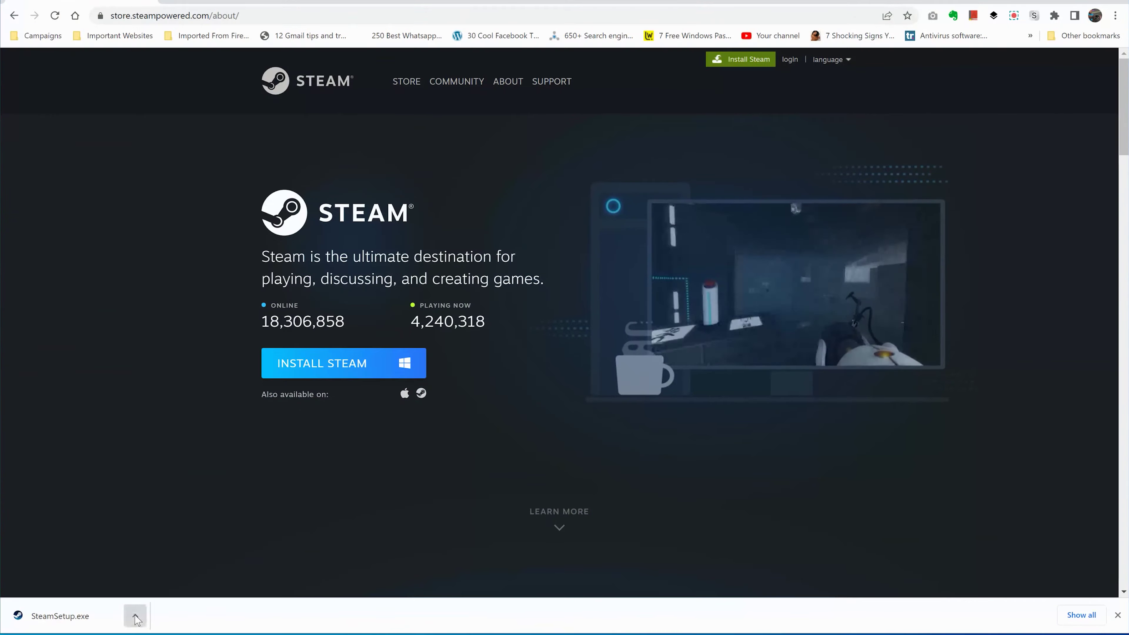
# - Confirm the installer's location via Show in folder, then clear the windows and select SteamSetup on the desktop
pyautogui.click(136, 617)
pyautogui.click(190, 570)
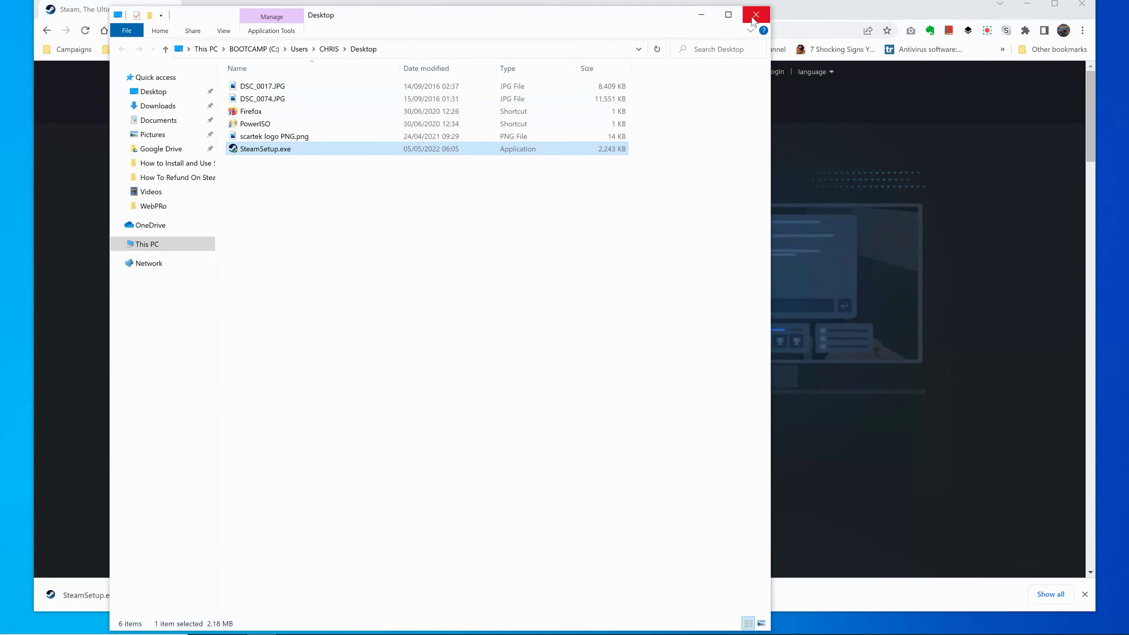
pyautogui.click(754, 18)
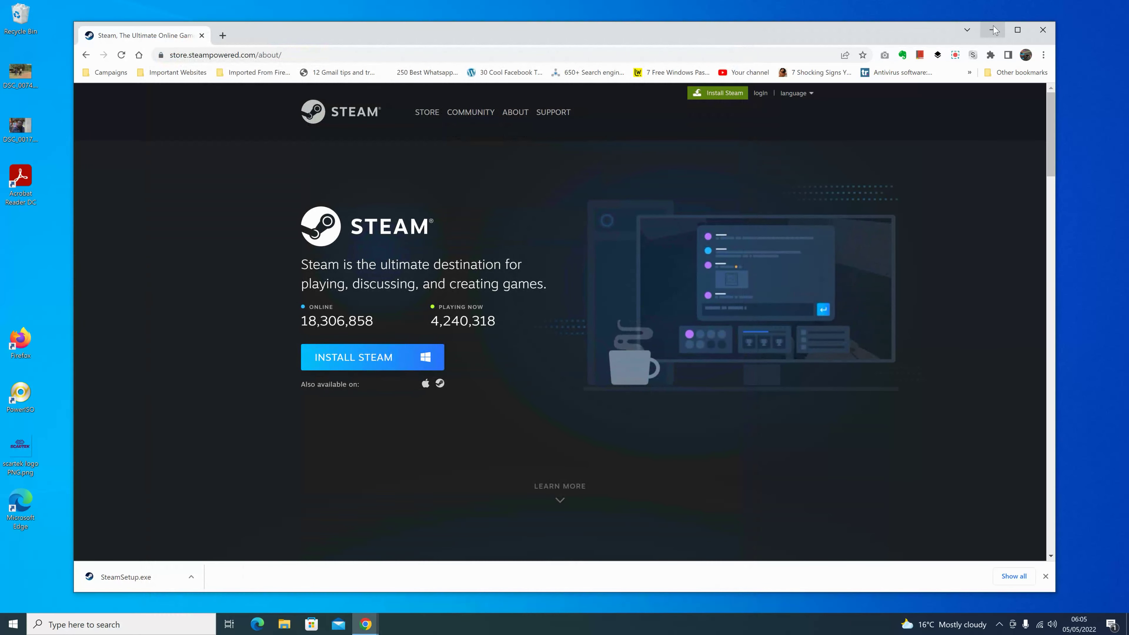
pyautogui.click(994, 30)
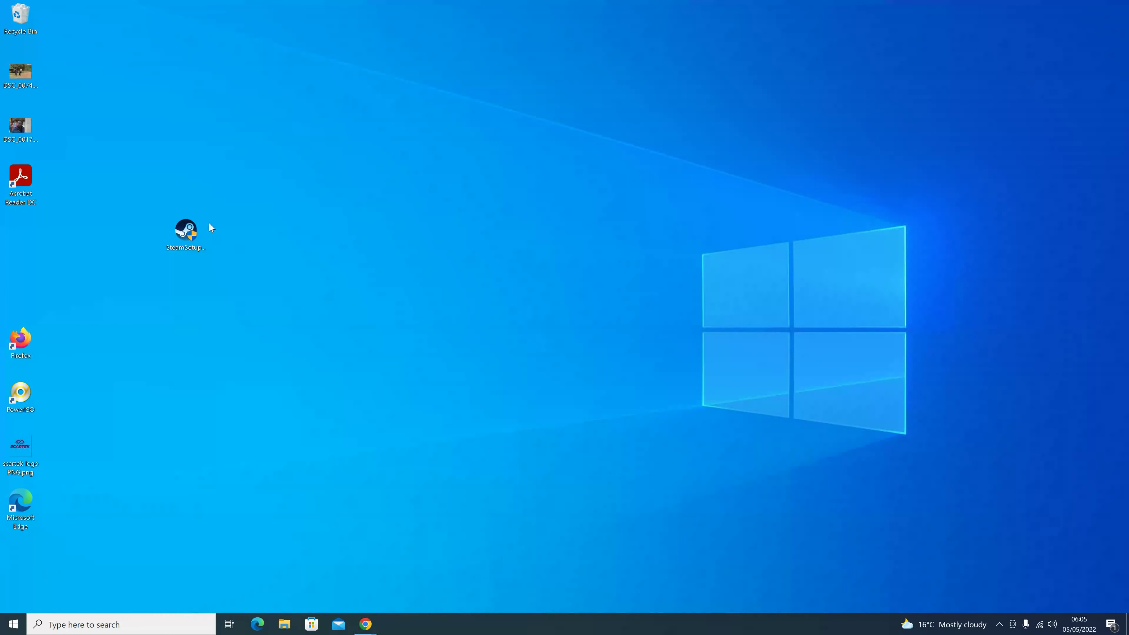
pyautogui.click(186, 232)
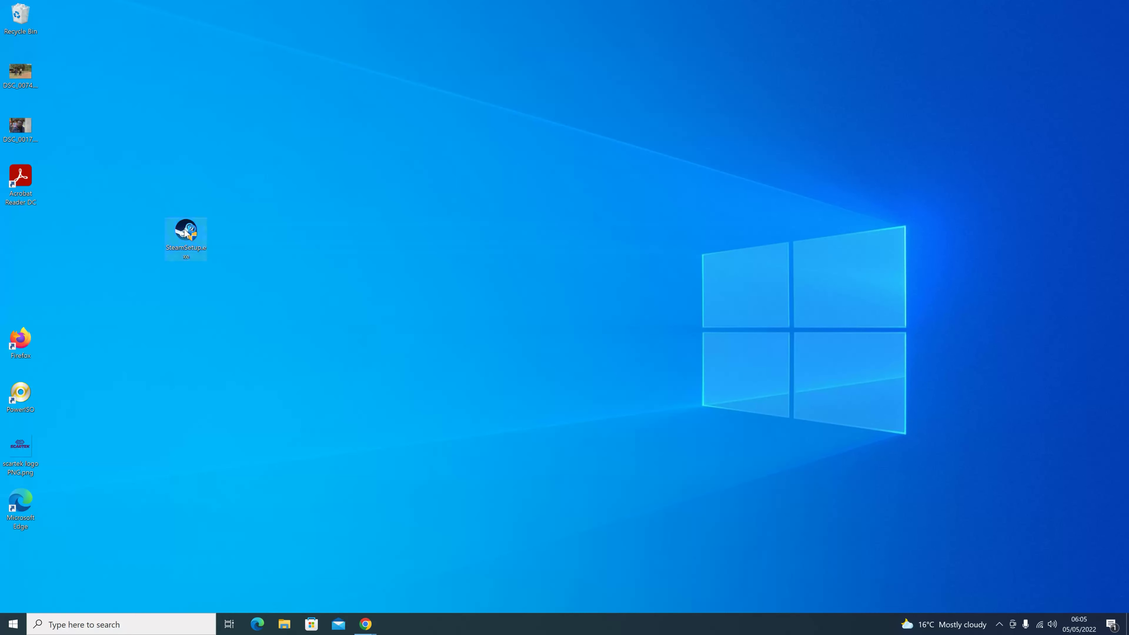
# - Install Steam in English to C:\Program Files (x86)\Steam and finish with Run Steam ticked
pyautogui.doubleClick(186, 232)
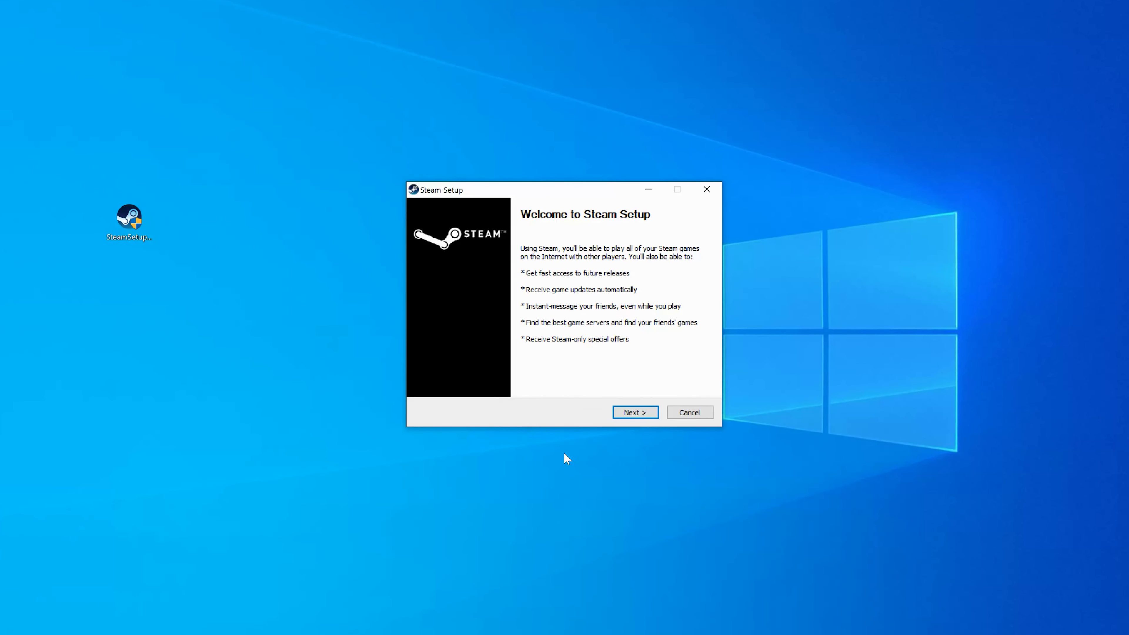
pyautogui.click(633, 420)
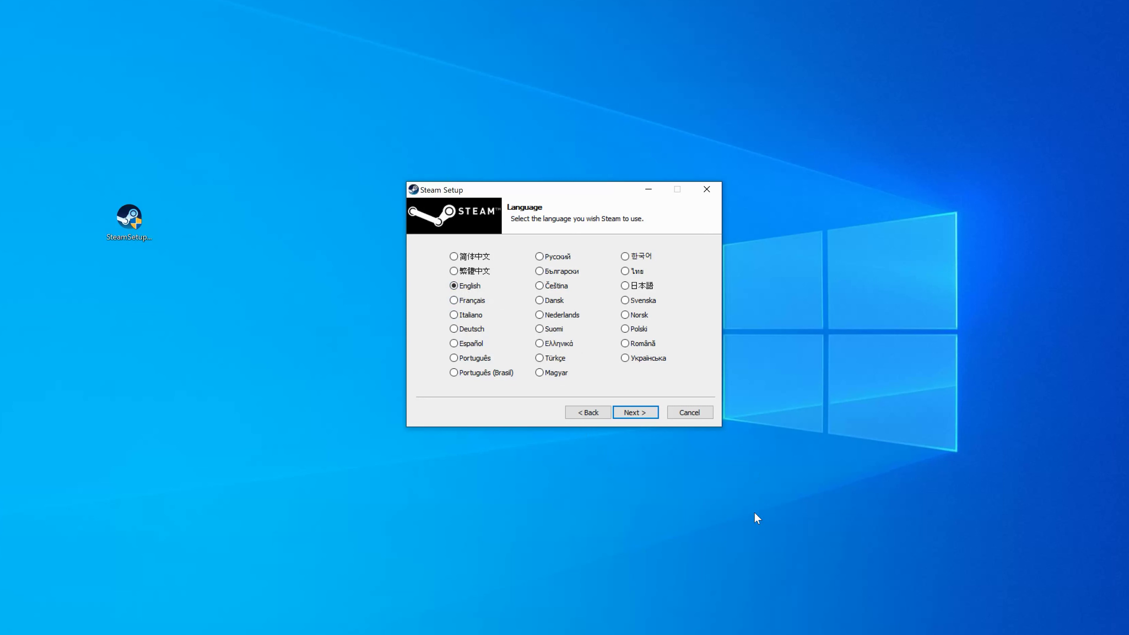
pyautogui.click(634, 413)
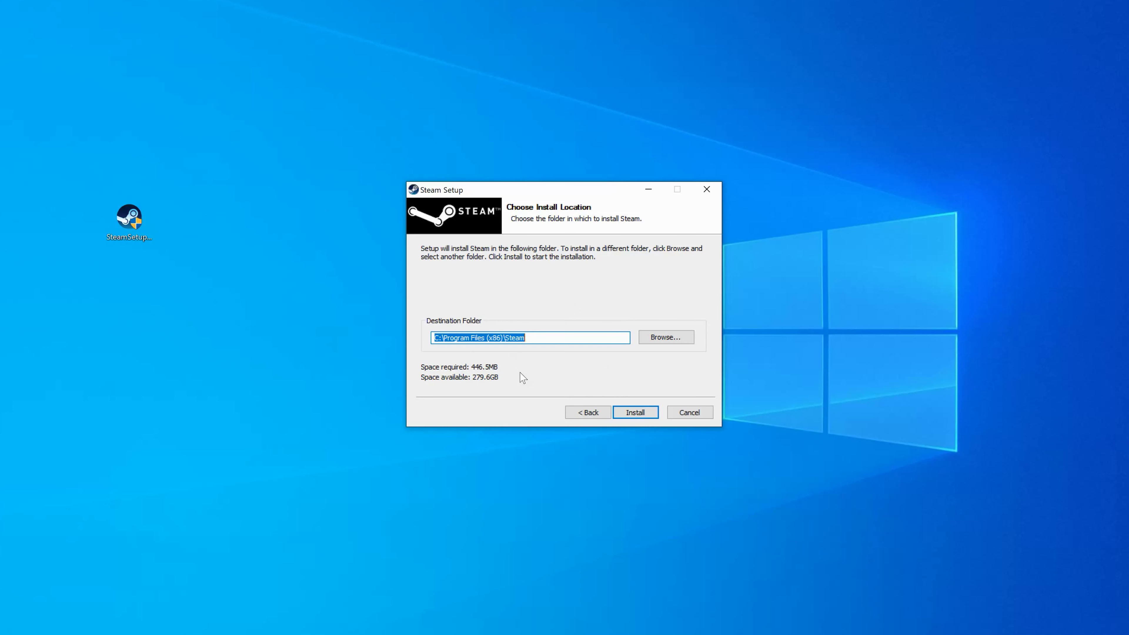
pyautogui.click(633, 413)
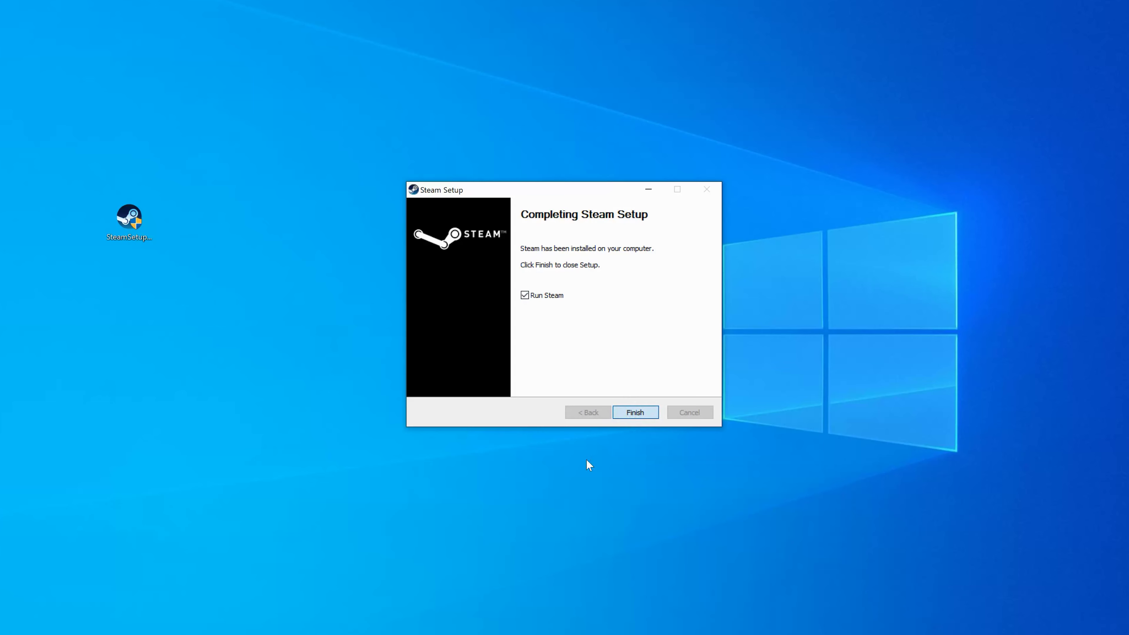
pyautogui.click(635, 414)
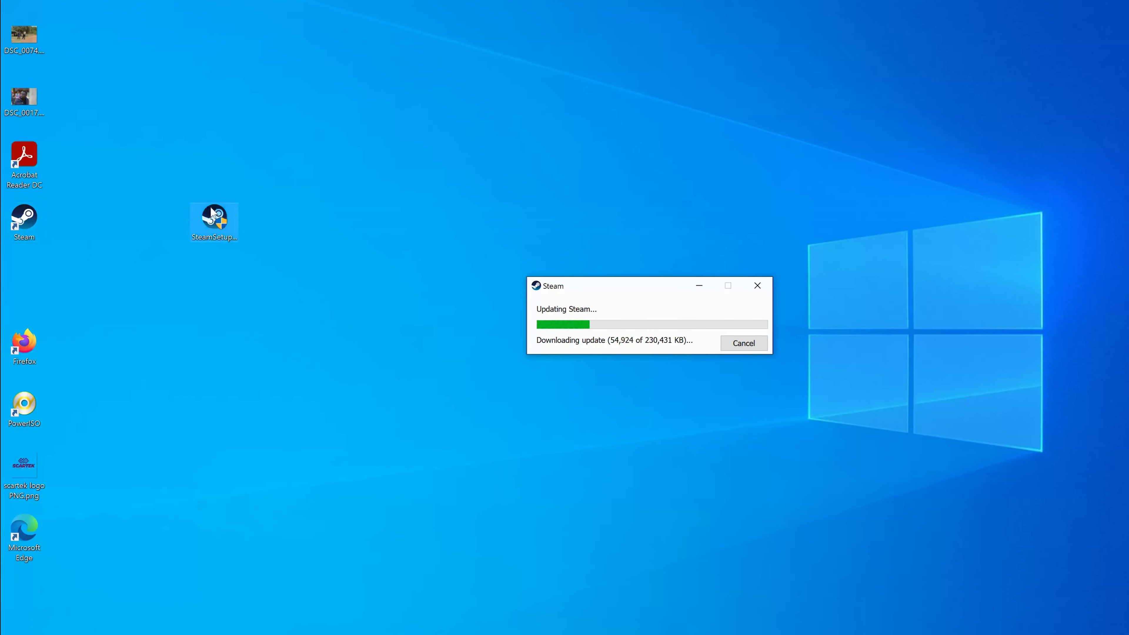
# - Delete SteamSetup.exe from the desktop and move the Steam update window higher up
pyautogui.click(206, 219)
pyautogui.rightClick(205, 219)
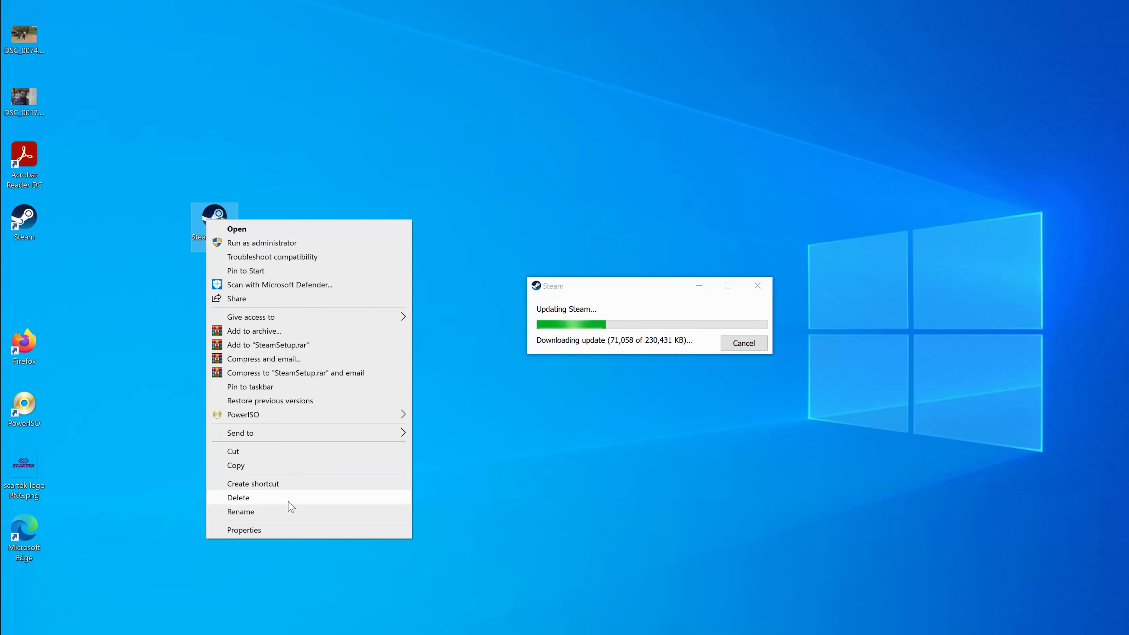
pyautogui.click(296, 498)
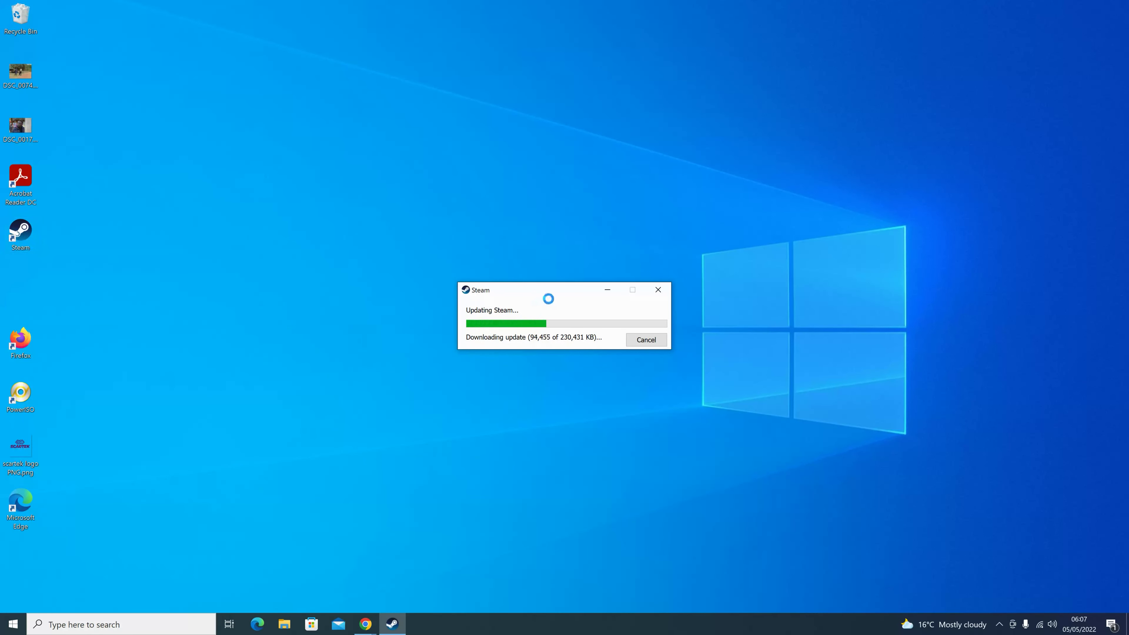
pyautogui.moveTo(565, 292); pyautogui.dragTo(569, 240)
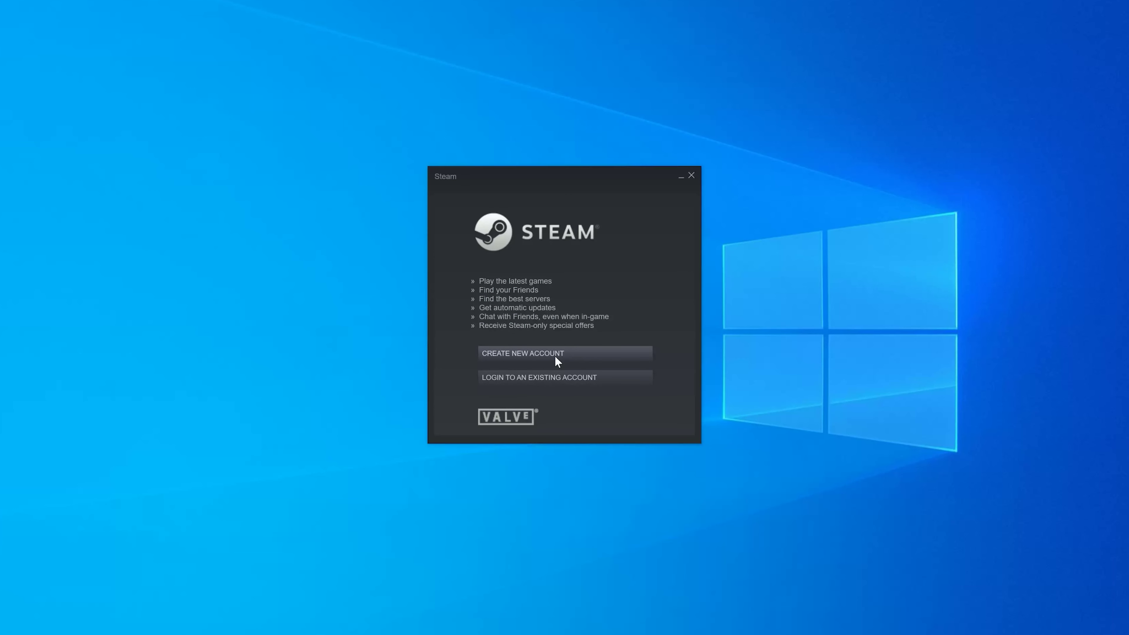
# - Log in to an existing Steam account with the account name and password
pyautogui.click(561, 378)
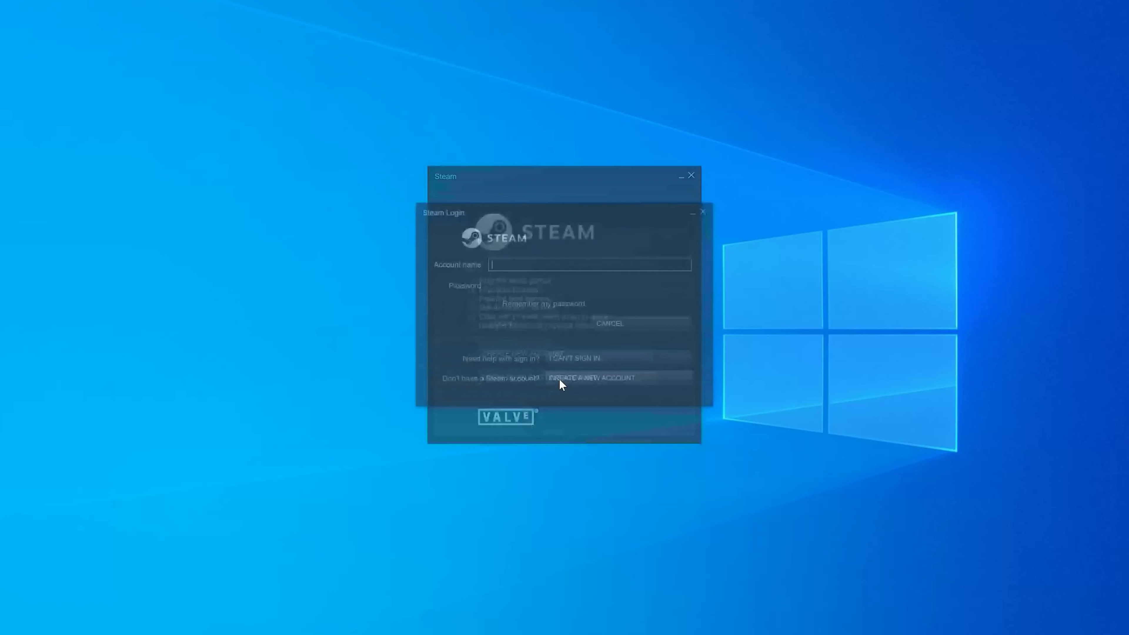
pyautogui.write('crinye')
pyautogui.click(514, 280)
pyautogui.write('••••••••••')
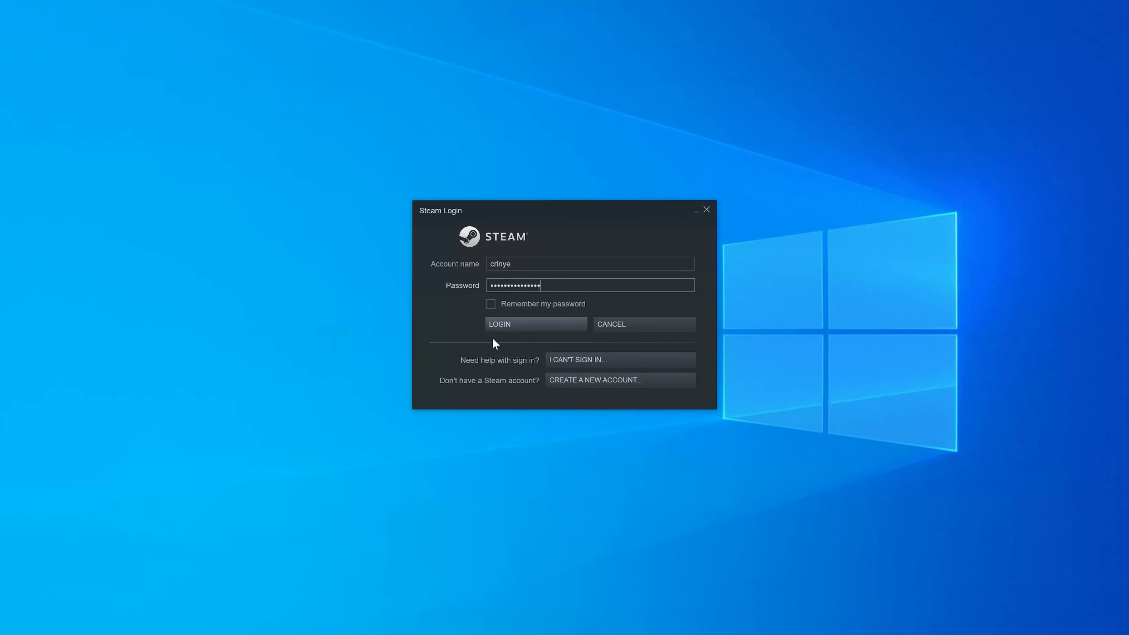
pyautogui.click(505, 325)
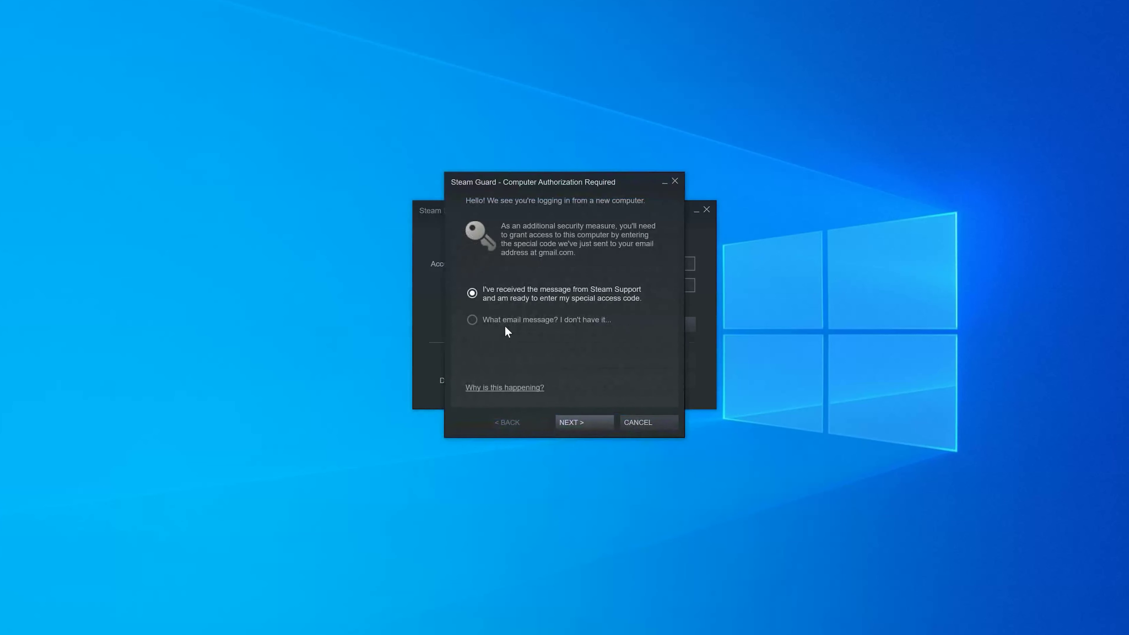
# - Enter the emailed Steam Guard access code to authorise this computer
pyautogui.click(580, 419)
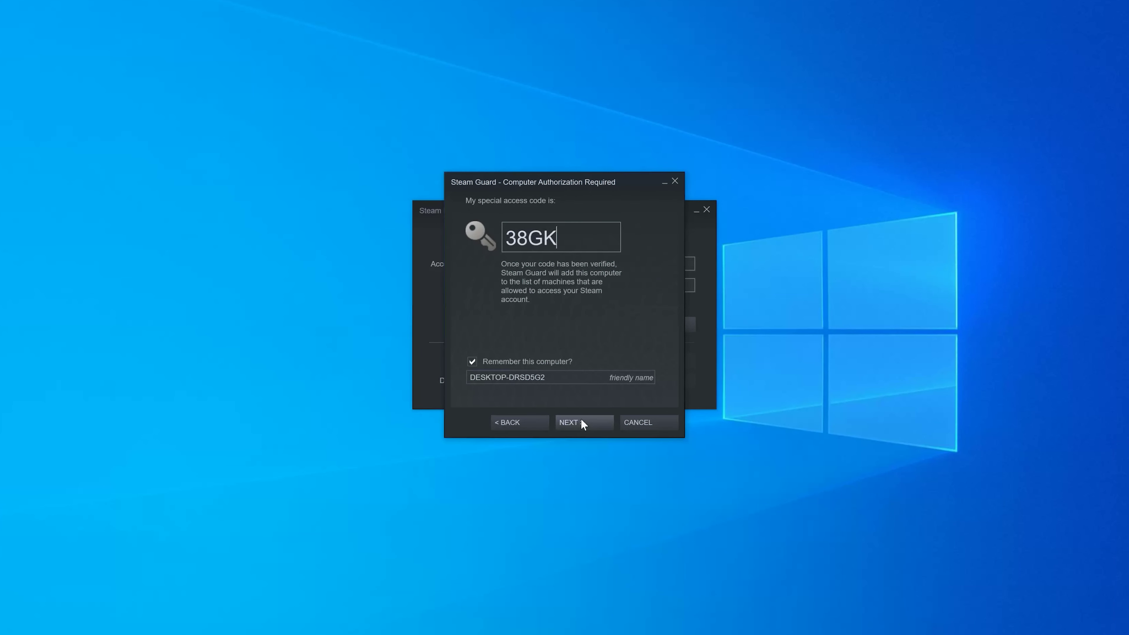
pyautogui.click(569, 424)
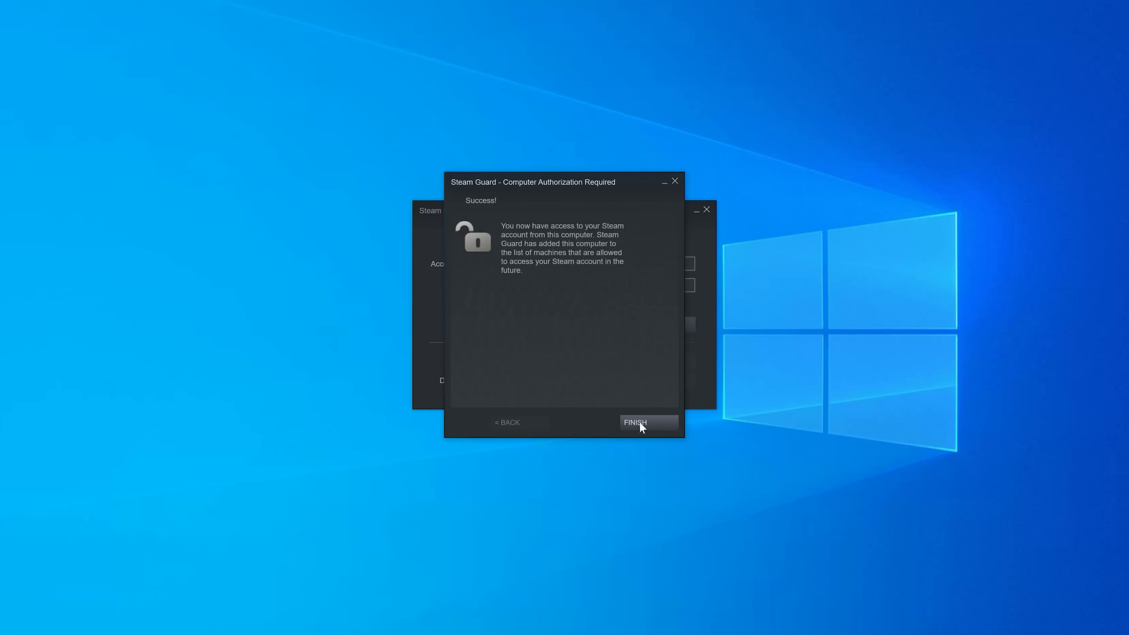
pyautogui.click(639, 421)
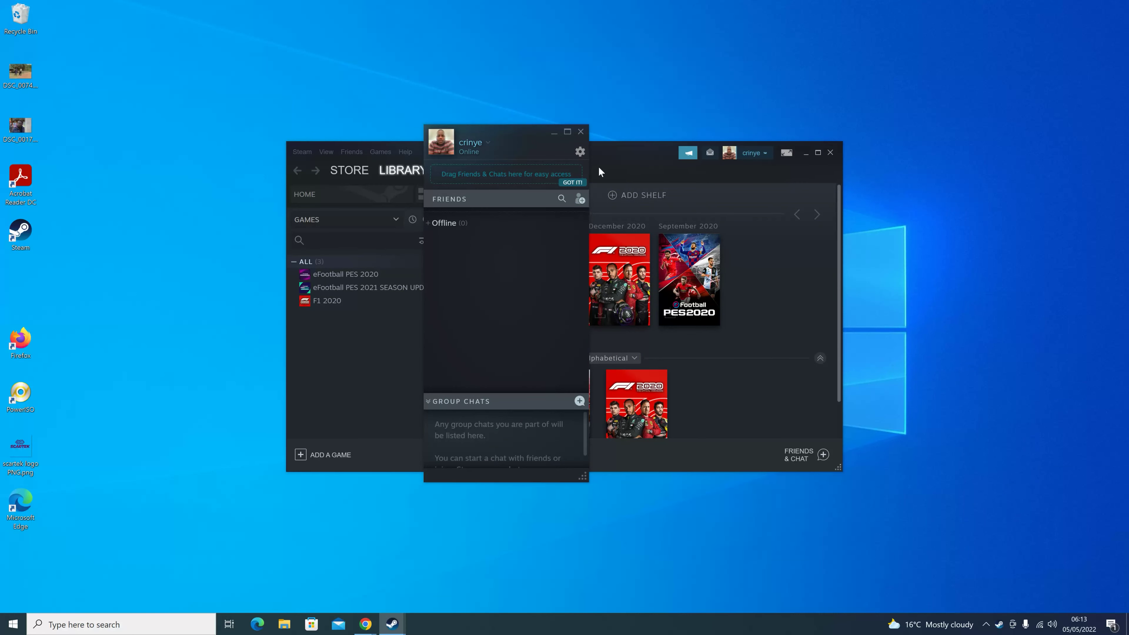
# - Close Friends & Chat, leaving the Library with eFootball PES 2020, PES 2021 Season Update and F1 2020
pyautogui.click(581, 130)
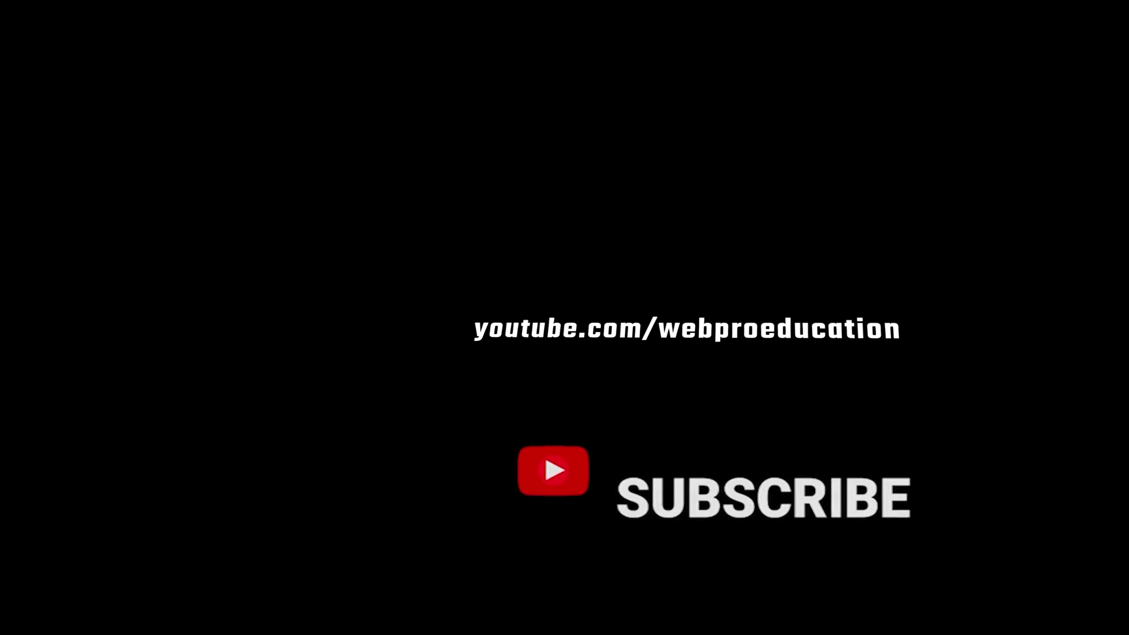